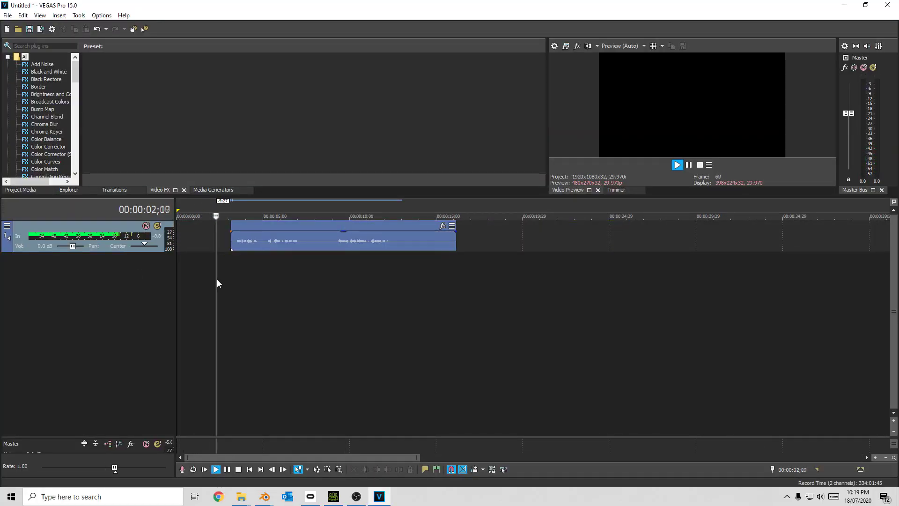
- Play back the narration recording, restarting it from around the nine-second mark
key(space)
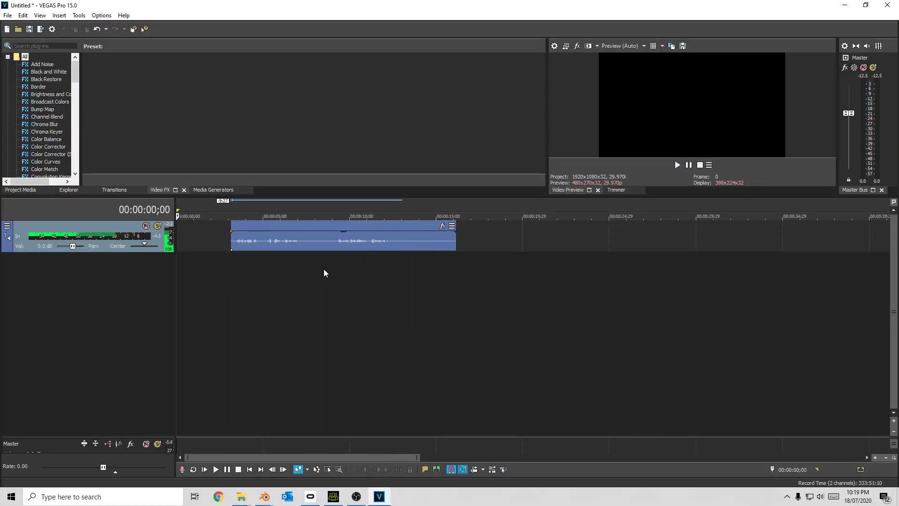
click(335, 267)
key(space)
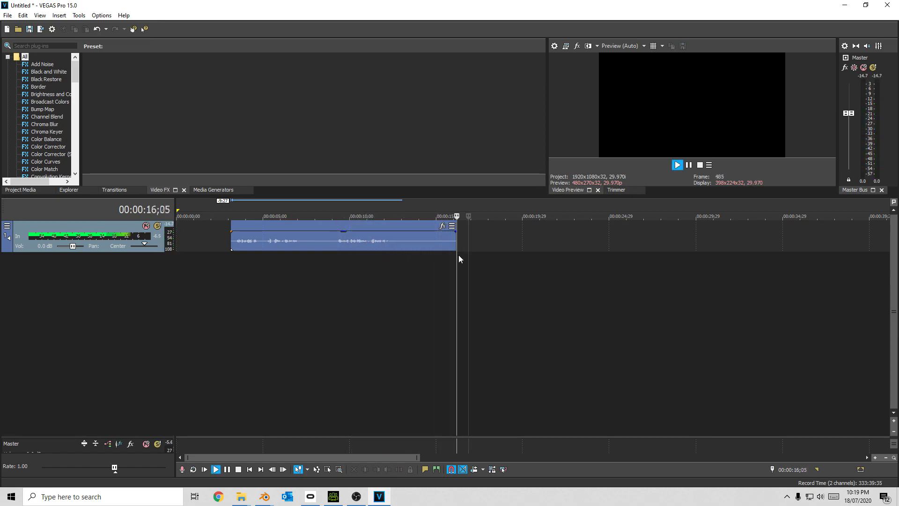
key(space)
- Select the whole project and bring up the File export options
key(ctrl+a)
click(8, 15)
mouse_move(140, 122)
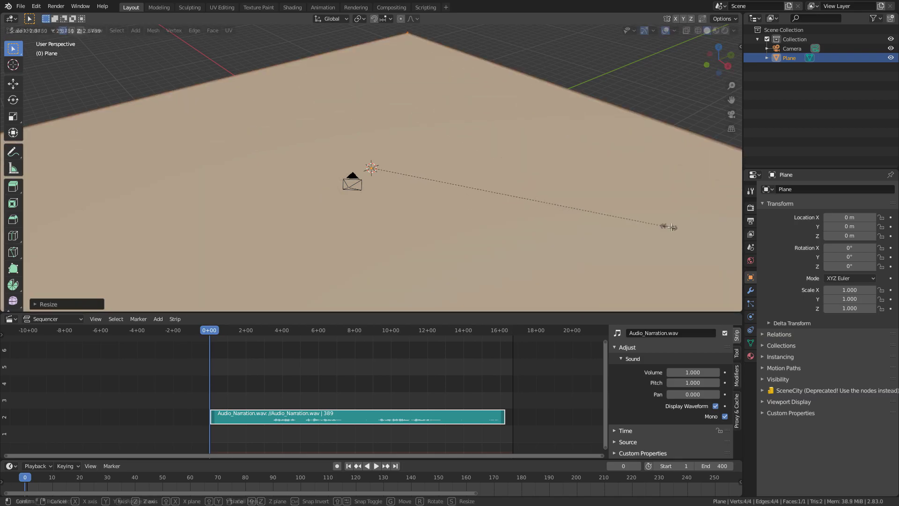
- Confirm the plane's new size and subdivide it into a dense grid
click(672, 227)
right_click(363, 177)
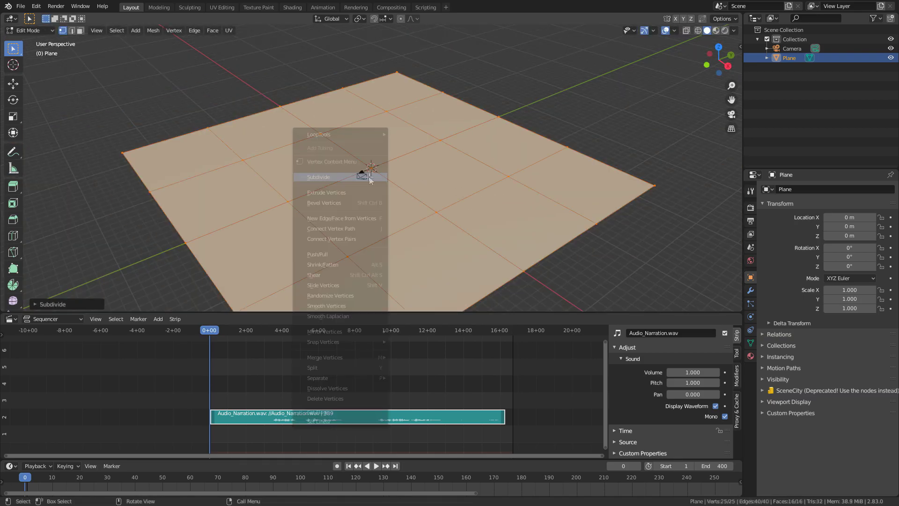
click(364, 177)
key(alt+a)
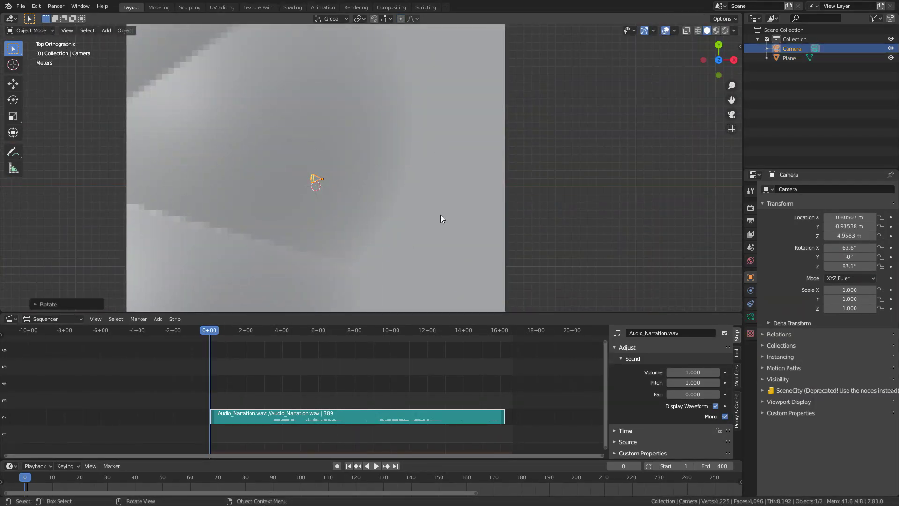
- Keyframe the camera's location, rotation and scale at frame 1 and again at frame 400
key(KP_0)
key(i)
click(225, 345)
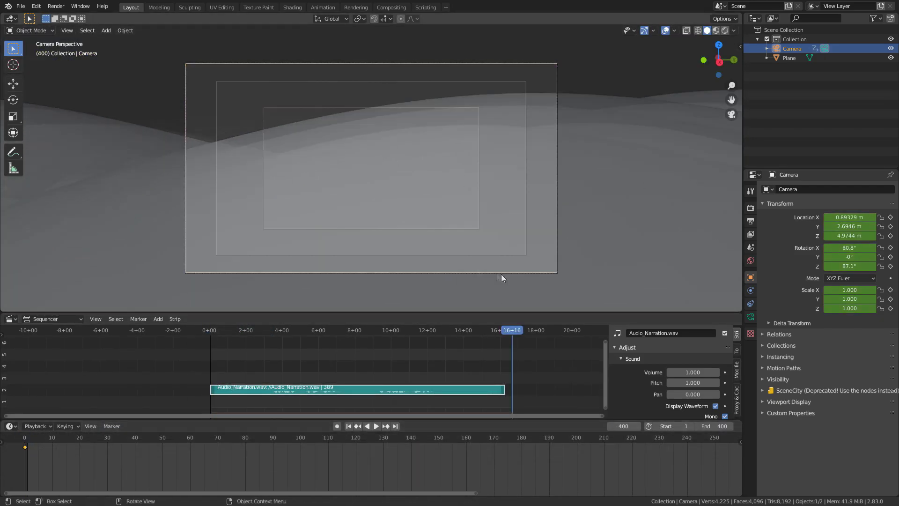
middle_drag(501, 274, 437, 192)
key(KP_7)
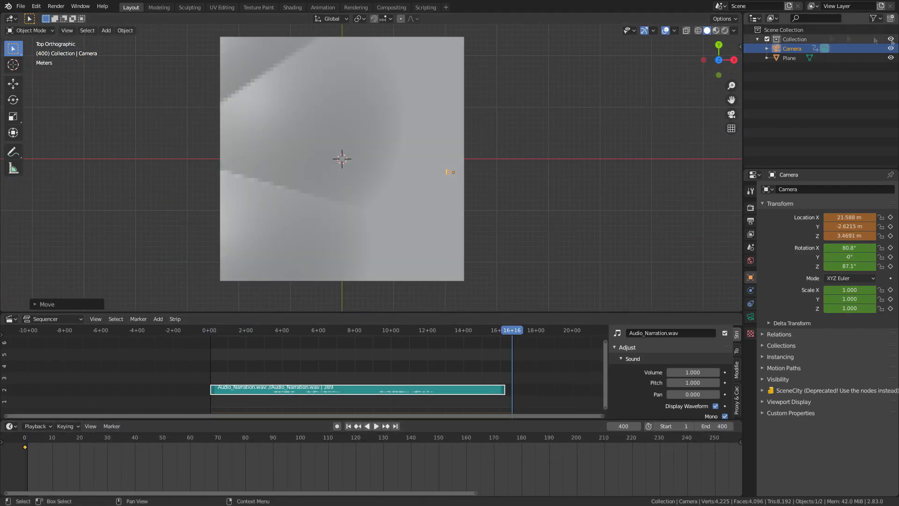
- Split a camera-view area off above the Outliner and play back the camera flight
drag(745, 14, 745, 77)
click(750, 19)
click(487, 55)
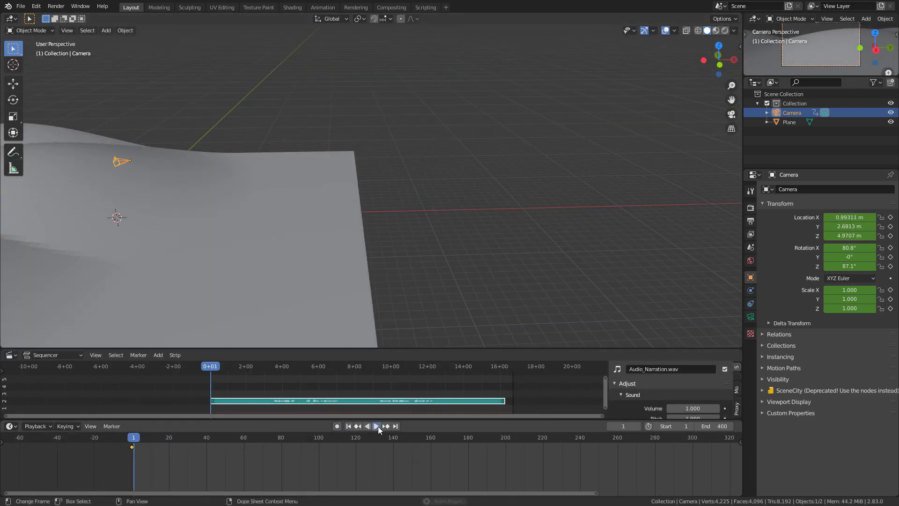
click(378, 425)
click(337, 212)
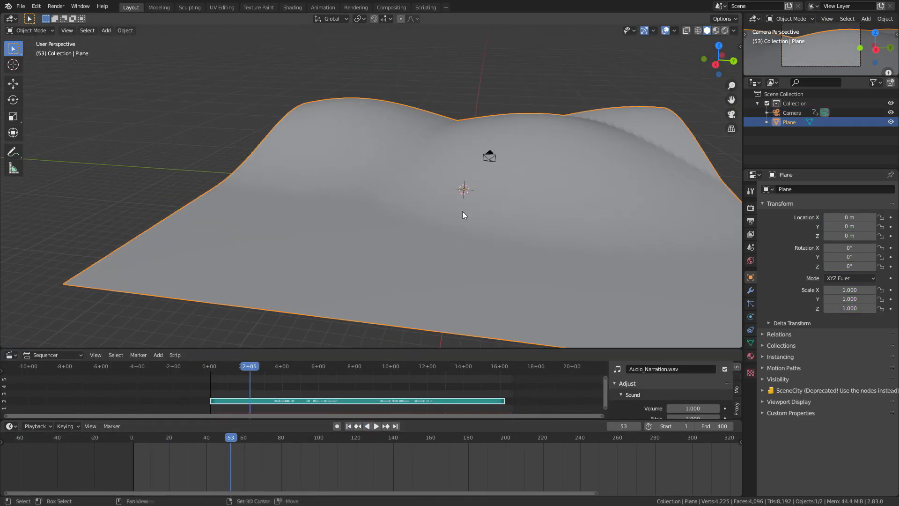
key(KP_7)
- Scatter a grass biome and a daisy-and-dandelion biome over the hills plane
middle_drag(504, 251, 470, 183)
key(n)
scroll(472, 183, up, 3)
click(689, 117)
click(377, 245)
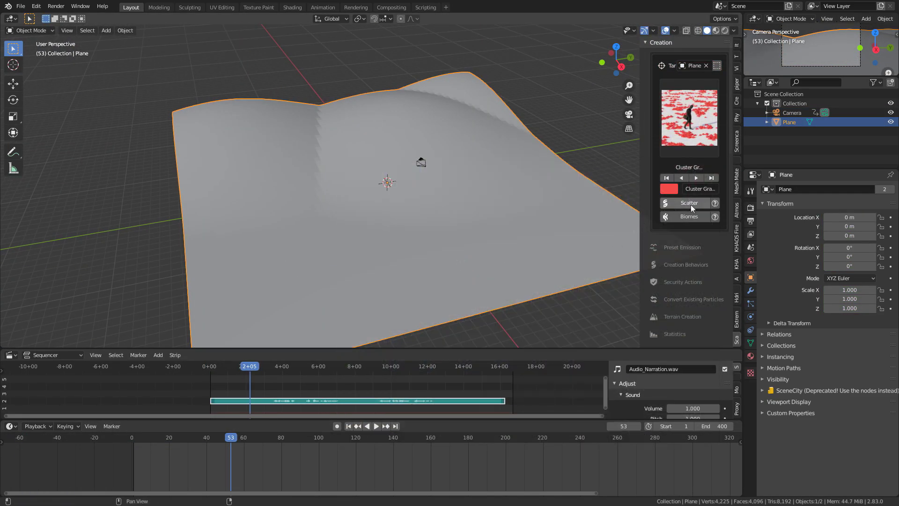
click(688, 216)
scroll(191, 192, down, 1)
scroll(125, 260, down, 3)
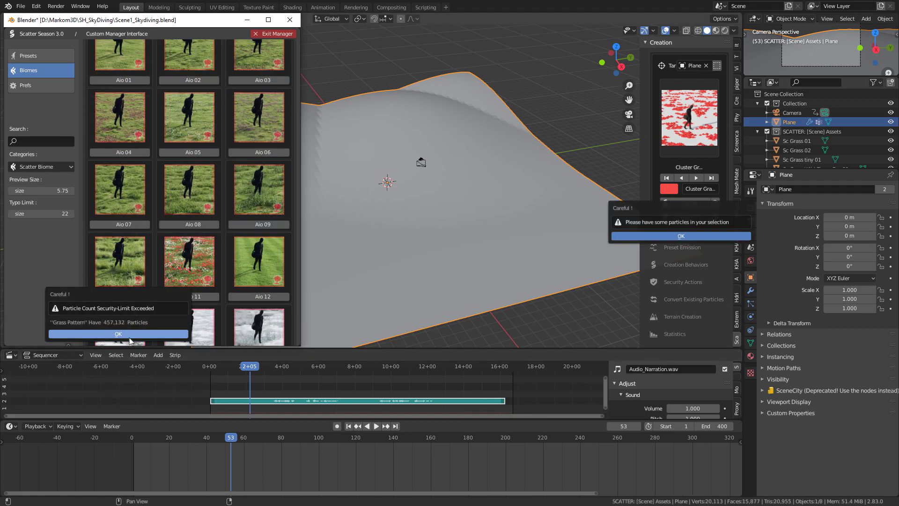
click(126, 334)
scroll(154, 253, up, 2)
click(189, 160)
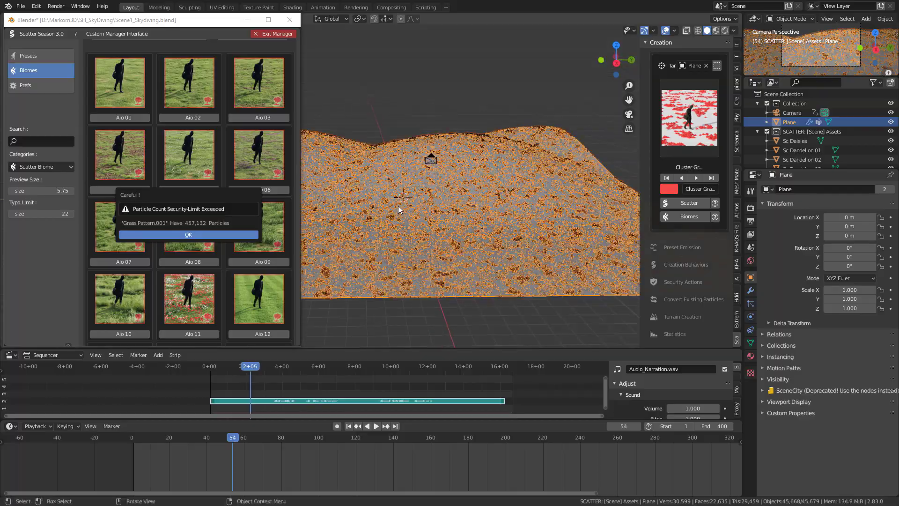
middle_drag(398, 206, 428, 213)
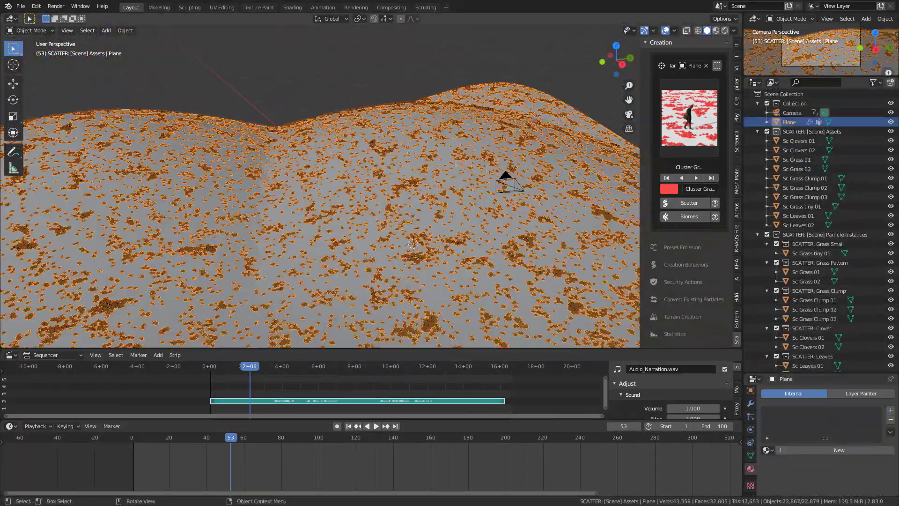
- Enable Physical Atmosphere in the Atmos settings, adding a Sun lamp
click(736, 238)
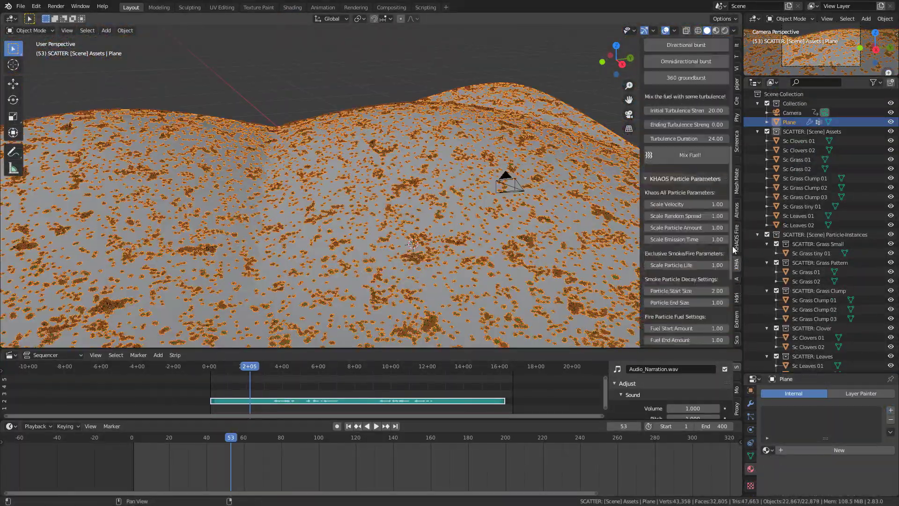
click(736, 210)
click(653, 42)
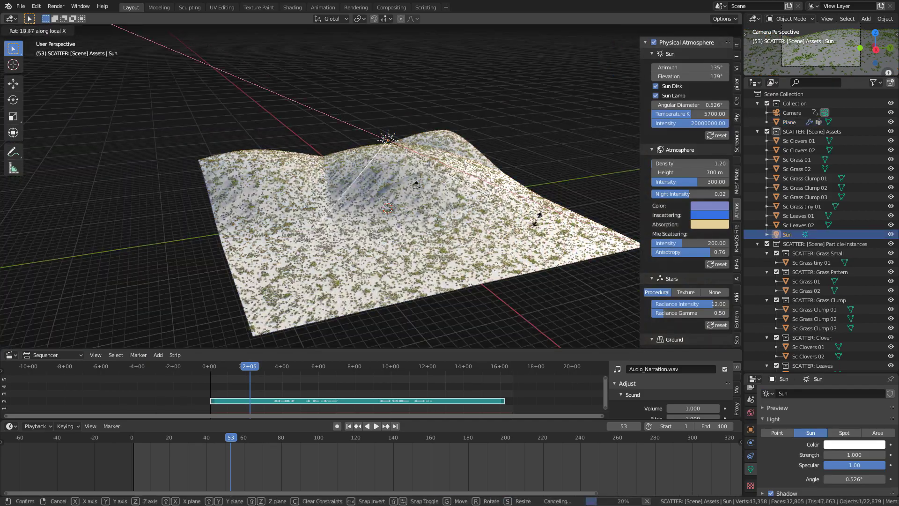
- Confirm the sun's angle and render a test frame through the camera
click(443, 200)
key(KP_0)
key(F12)
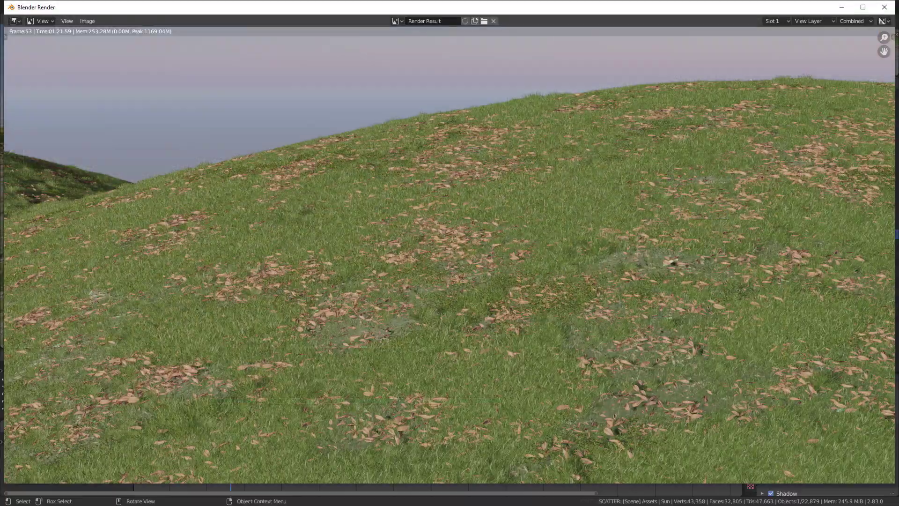
click(884, 7)
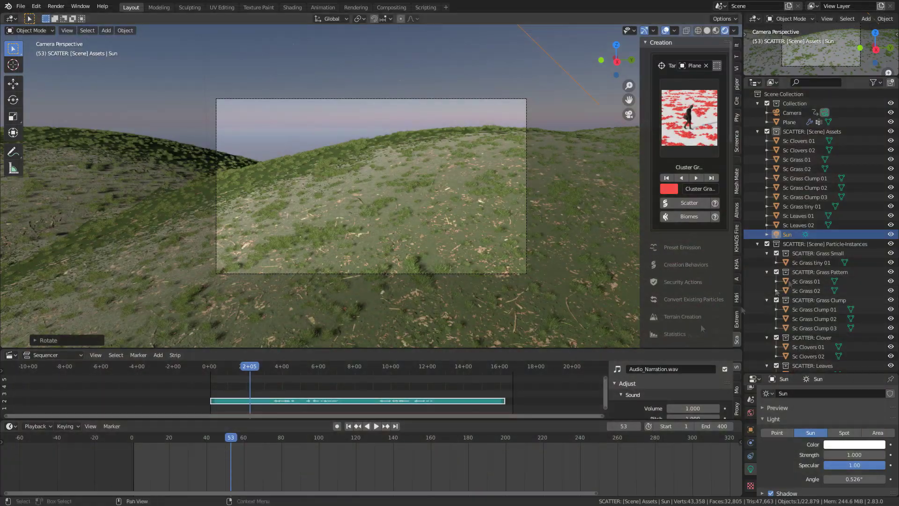
- Move the Sun into Collection and delete the scatter collections with Delete Hierarchy
drag(777, 113, 777, 114)
right_click(795, 141)
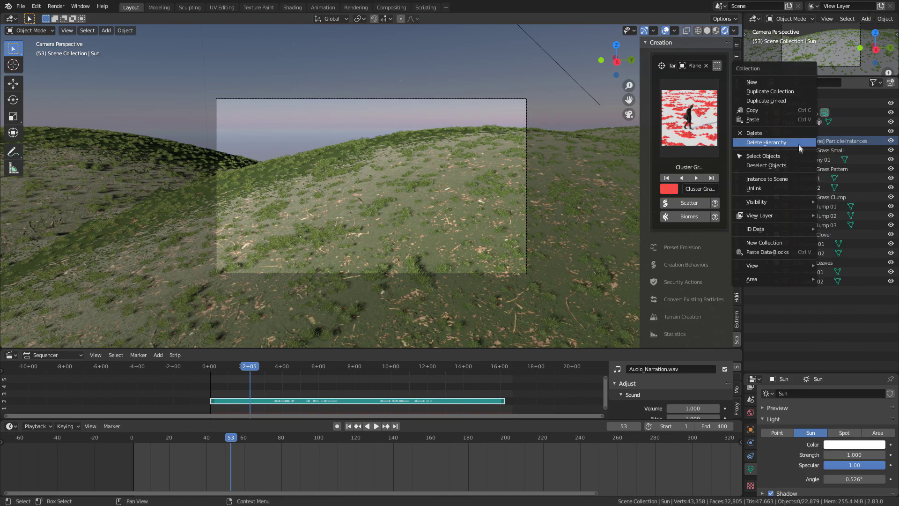
click(798, 145)
click(781, 122)
scroll(363, 253, down, 3)
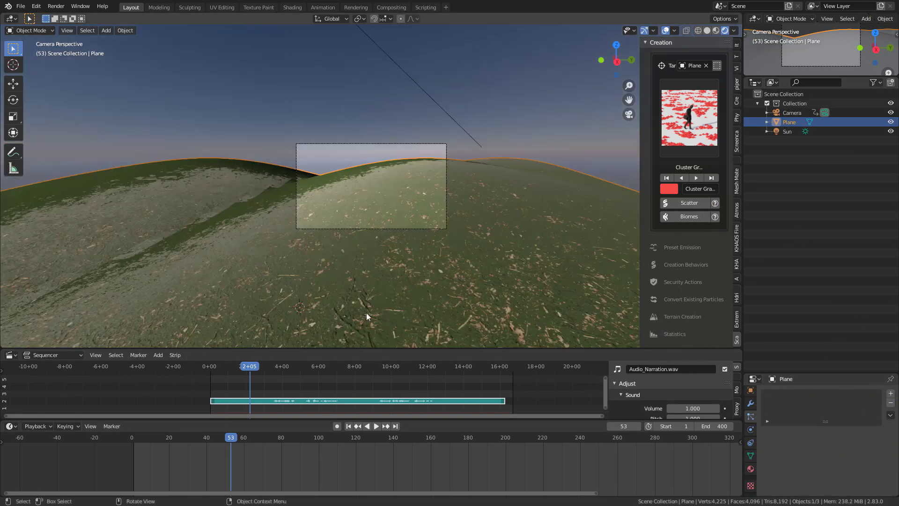
middle_drag(328, 235, 363, 254)
key(ctrl+z)
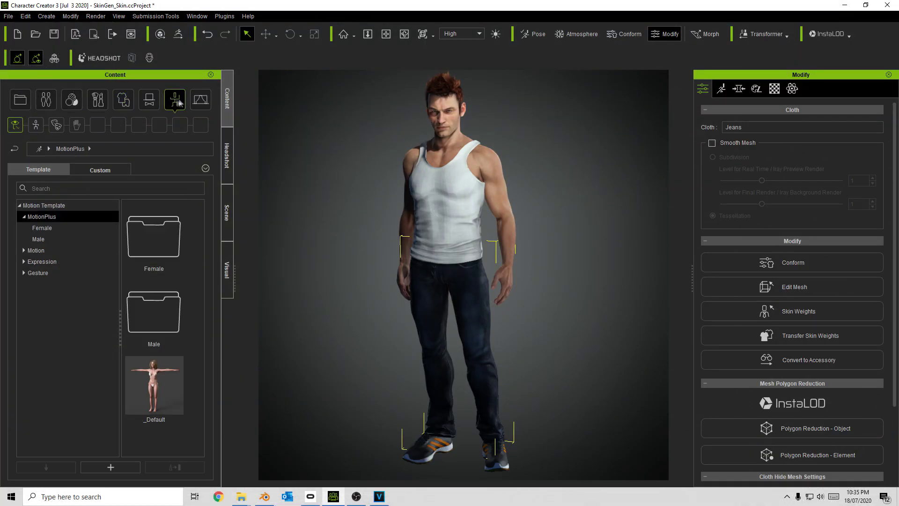
click(9, 16)
- Set up the FBX export with the Blender preset and A-Pose, then start exporting
mouse_move(27, 104)
click(161, 155)
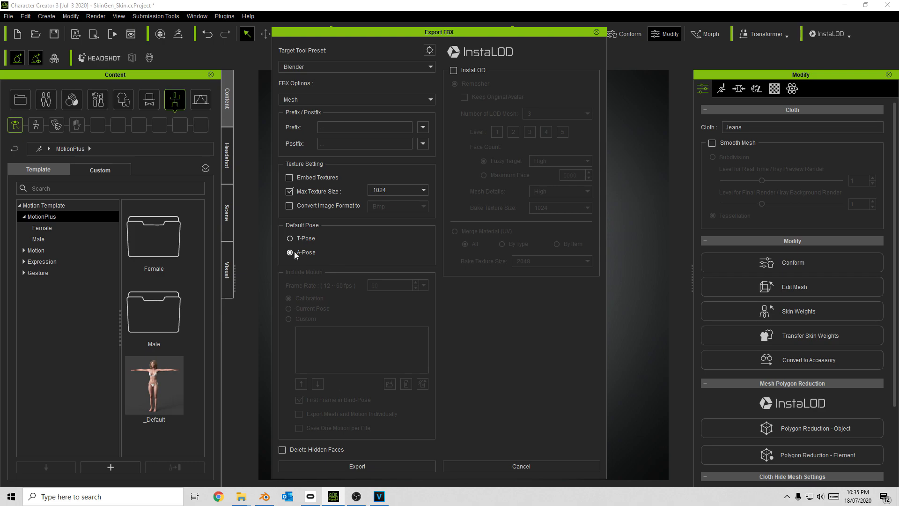
click(357, 465)
- Browse into the SH_SkyDiving project folder and create a new folder there
click(153, 32)
double_click(232, 152)
right_click(141, 153)
click(287, 265)
text(Charat)
key(Escape)
click(221, 134)
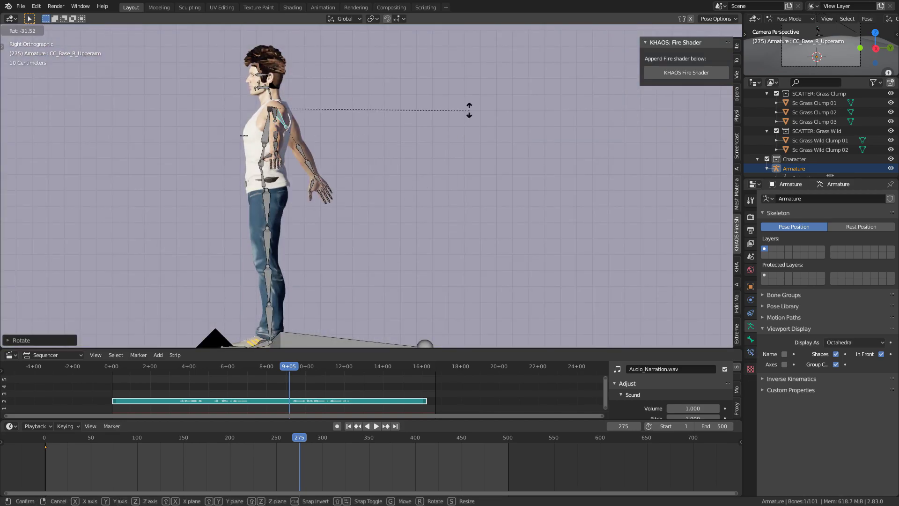
- Cancel the arm rotation, view the character from the side, and adjust the foot and head bones
key(KP_1)
key(KP_3)
scroll(333, 234, up, 4)
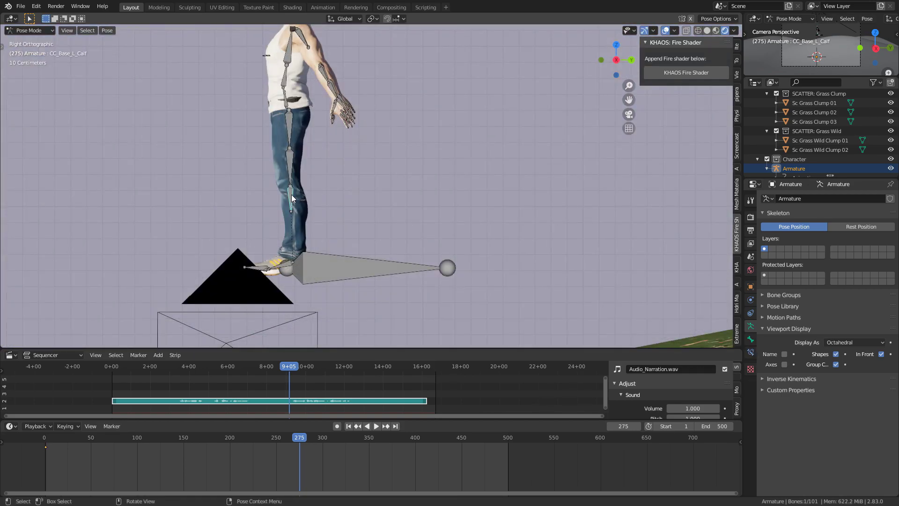
key(g)
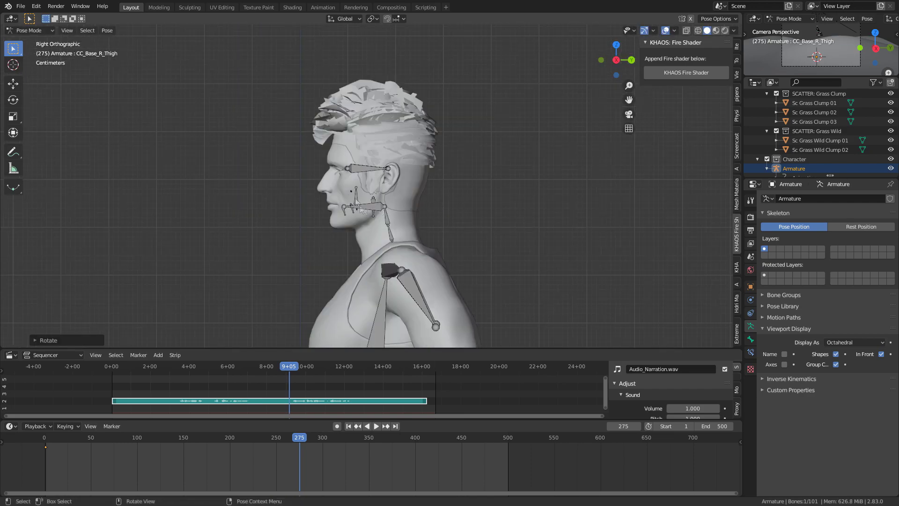
click(384, 226)
scroll(384, 226, up, 2)
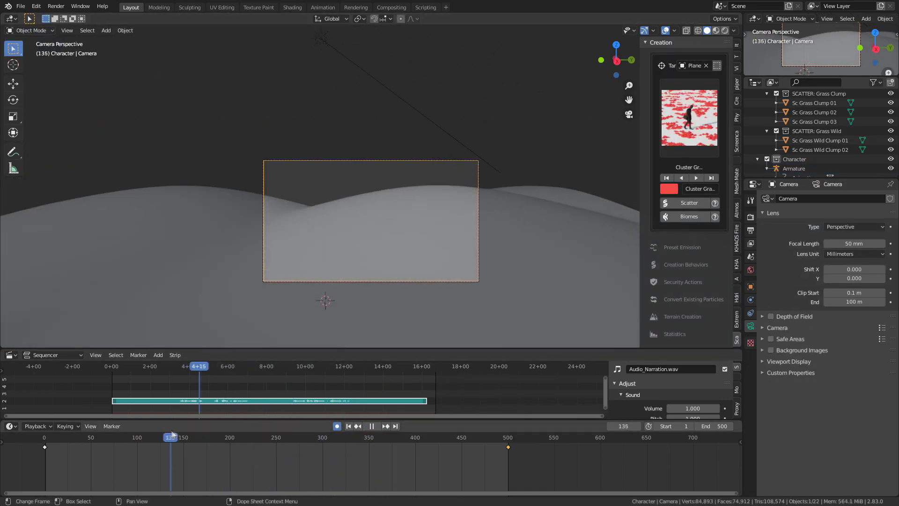
- Tilt the camera around its local X axis and keyframe the rotation between frames 150 and 500
key(i)
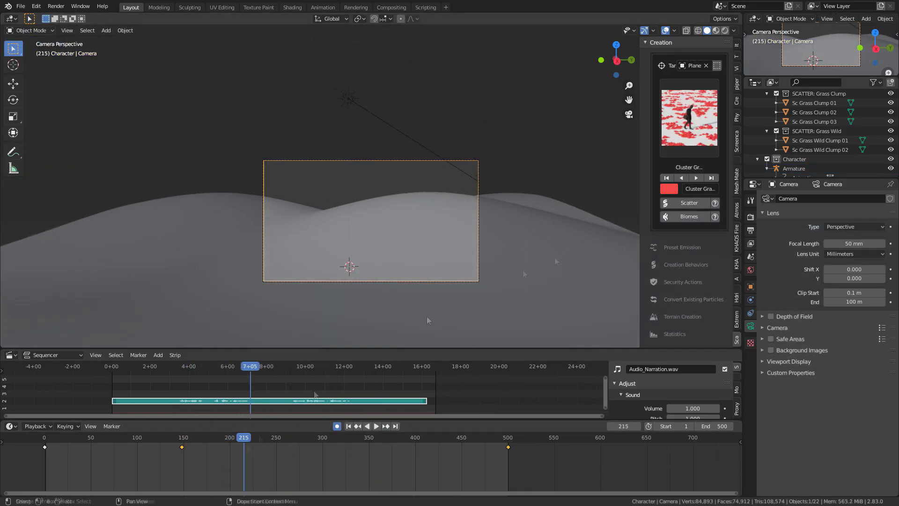
key(r)
key(x)
key(x)
click(464, 324)
click(233, 447)
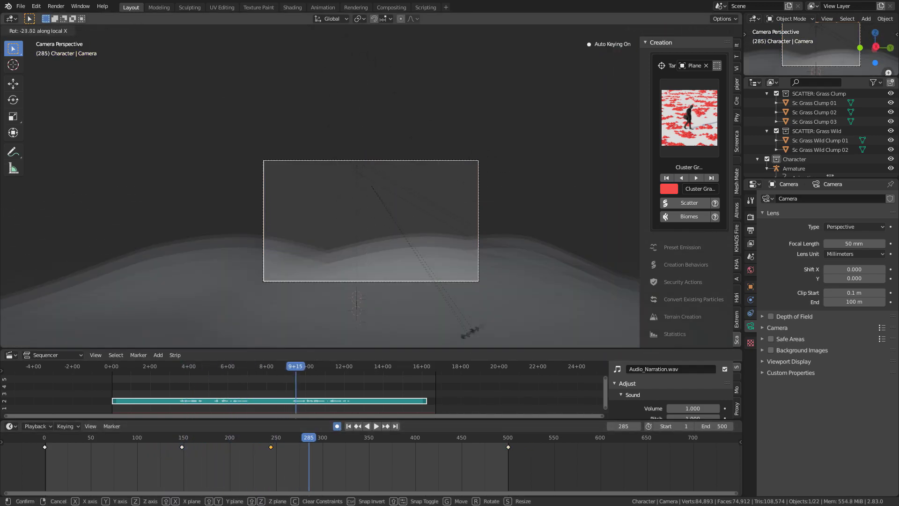
drag(301, 438, 257, 439)
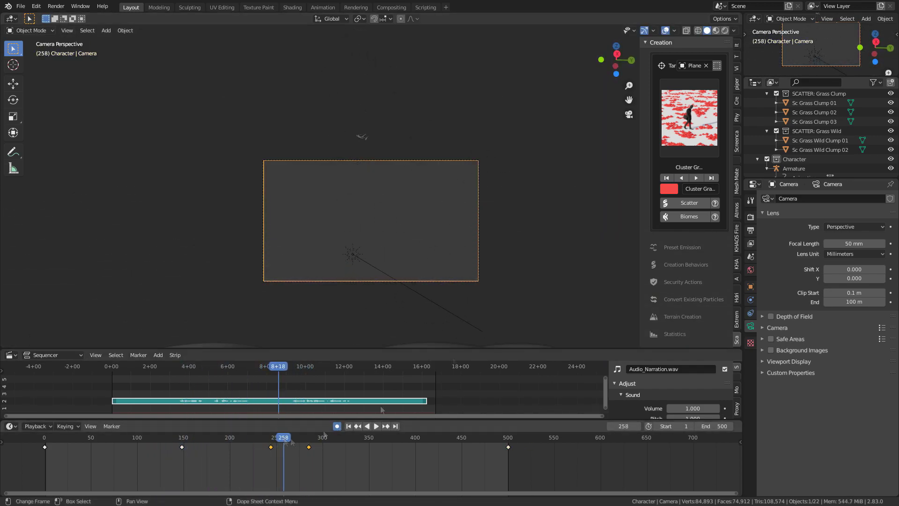
- Add a new plane and raise it along Z above the hills
key(shift+a)
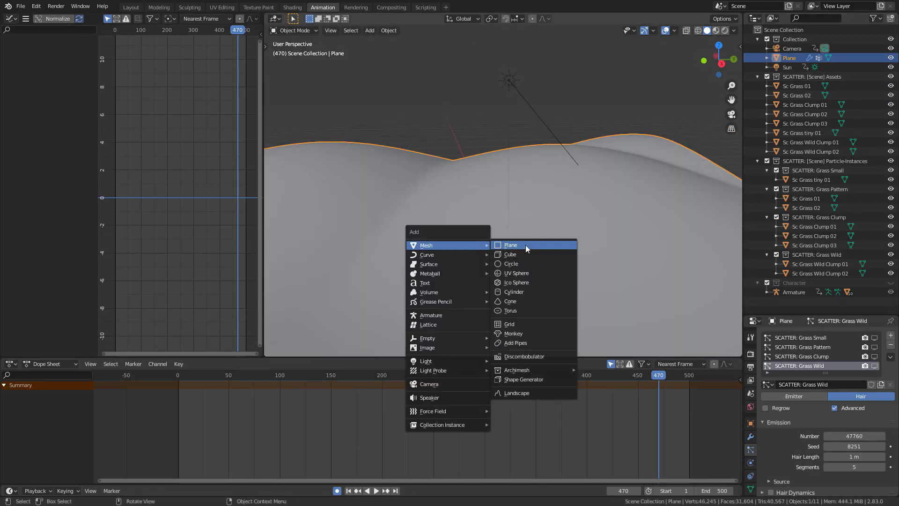
click(527, 246)
key(g)
key(z)
key(Return)
key(KP_Decimal)
- Shape the plane into a curved multi-segment arc and subdivide its edges densely
key(Tab)
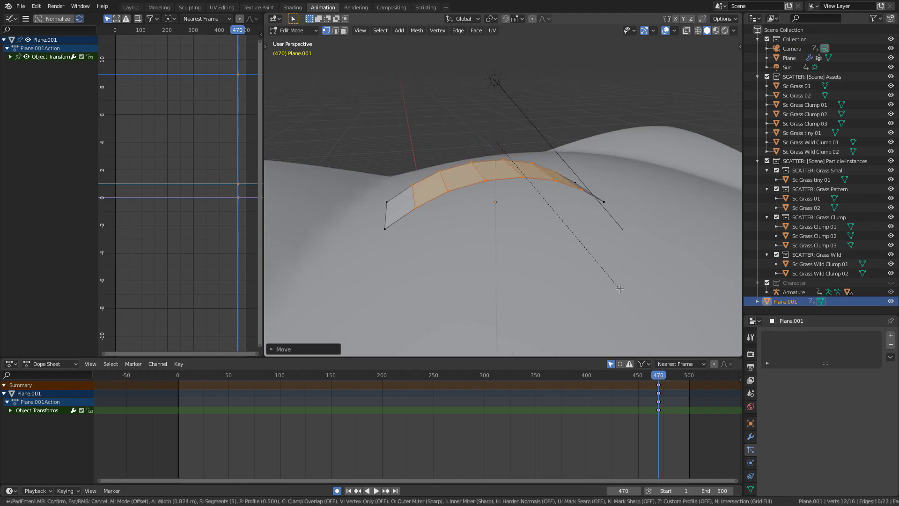
middle_drag(515, 211, 535, 240)
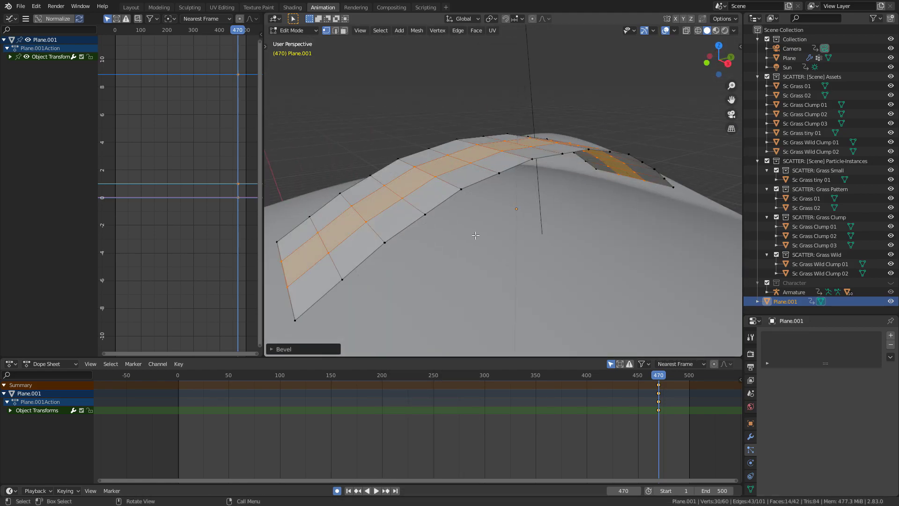
key(ctrl+e)
click(451, 210)
middle_drag(450, 220, 541, 194)
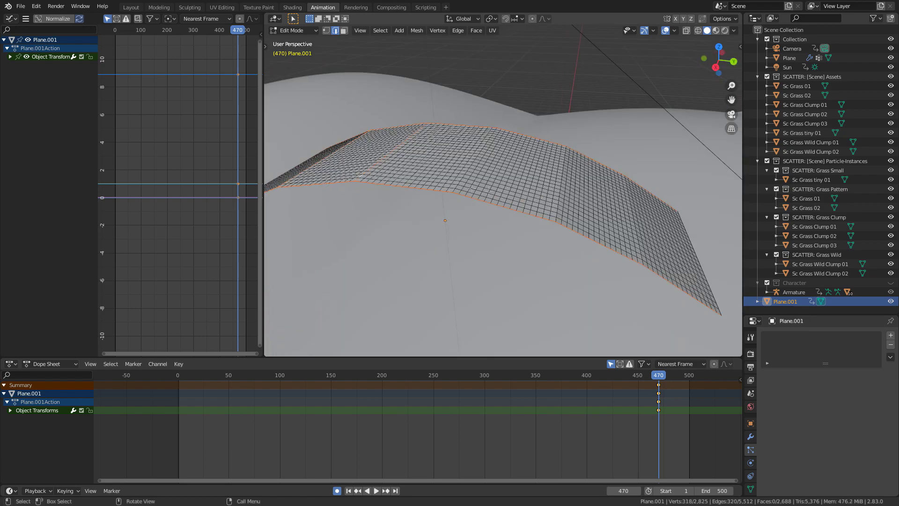
scroll(504, 192, down, 5)
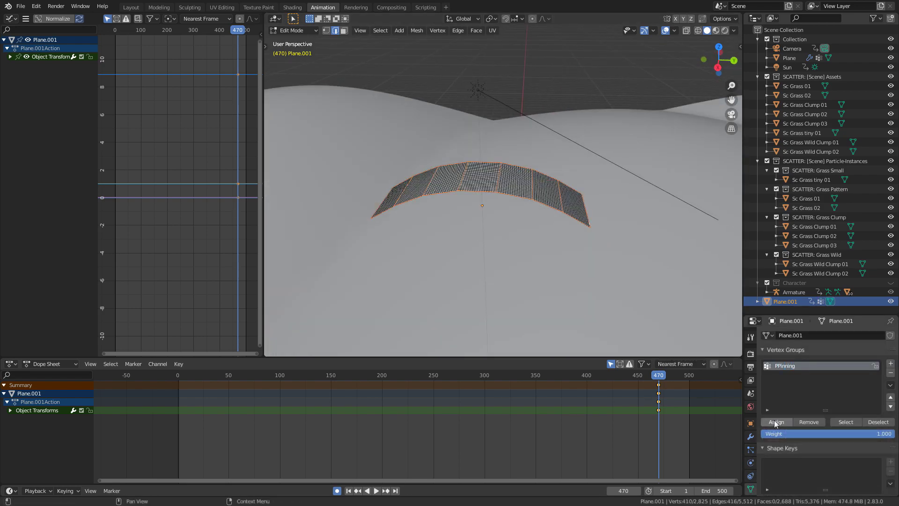
key(Tab)
key(n)
click(736, 349)
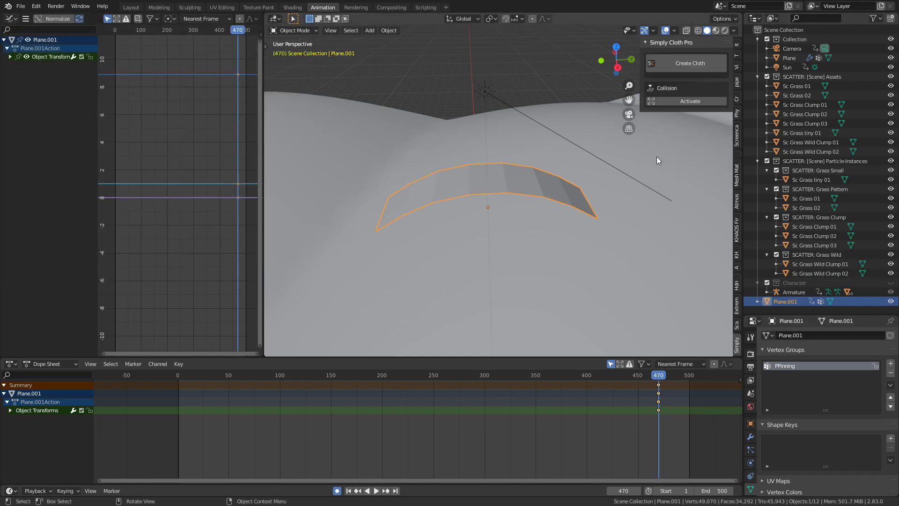
- Convert the arc to a Simply Cloth object and play its simulation so the canopy drapes
click(680, 218)
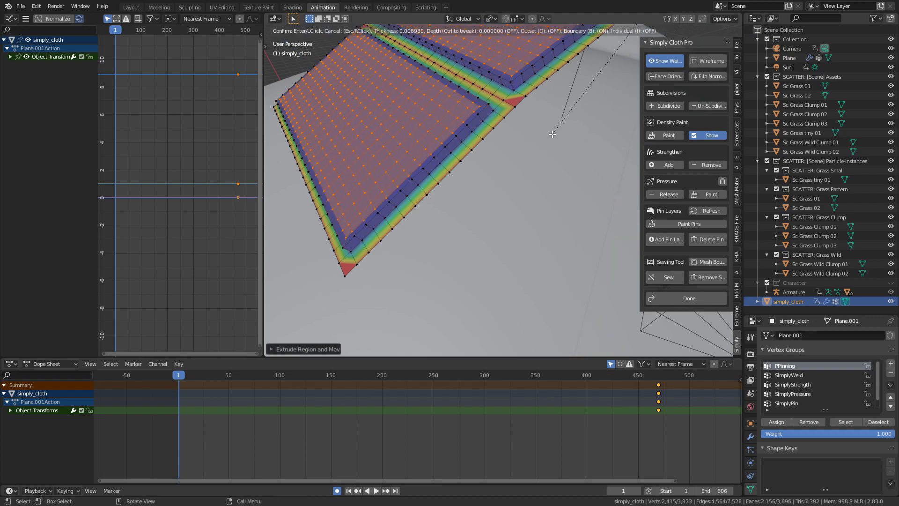
click(669, 164)
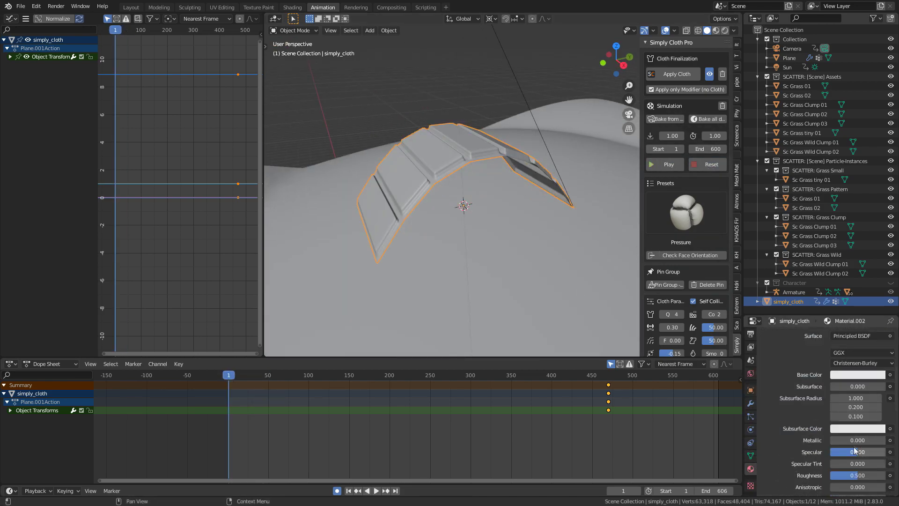
key(F2)
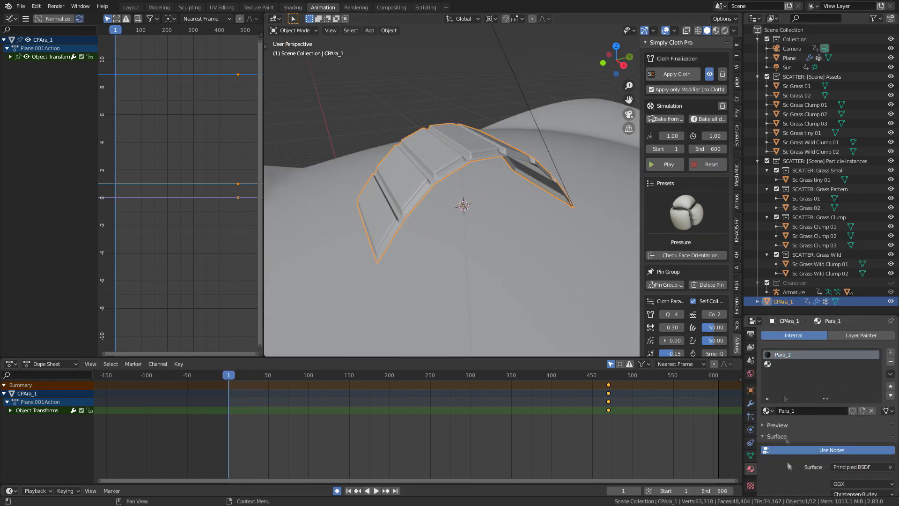
- Name the cloth CPAra_1 and set the Para_1 material's Principled BSDF colour
scroll(796, 421, down, 10)
click(856, 296)
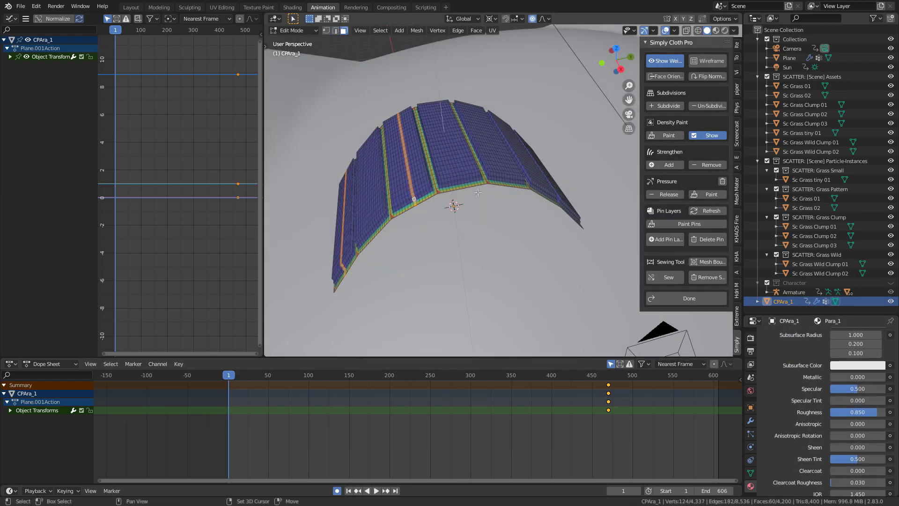
middle_drag(457, 203, 471, 279)
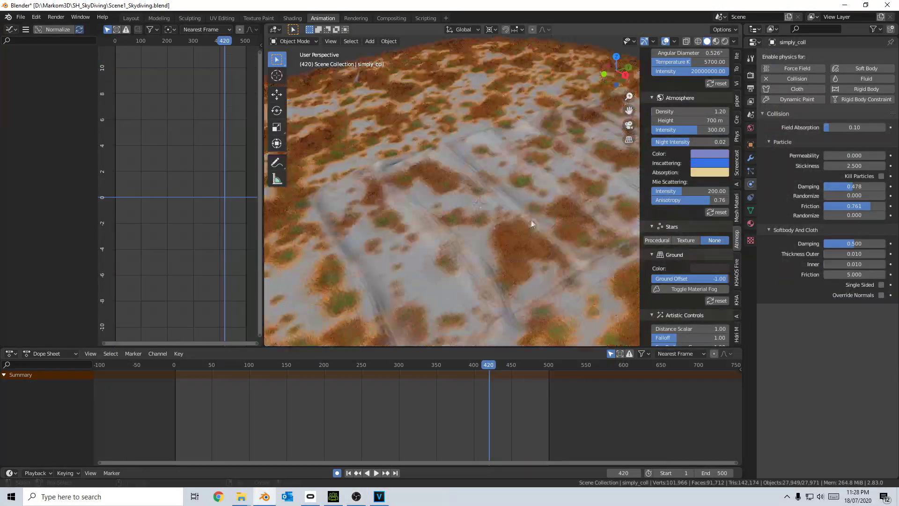
key(shift+a)
- Add a UV sphere rotated 90° about X, then inspect the ground's SCATTER particle systems
click(548, 260)
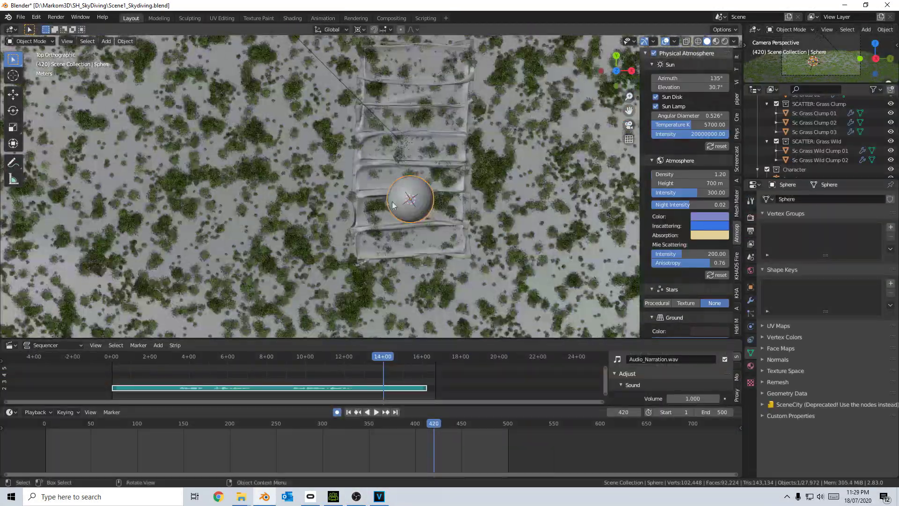
key(r)
key(x)
key(9)
key(0)
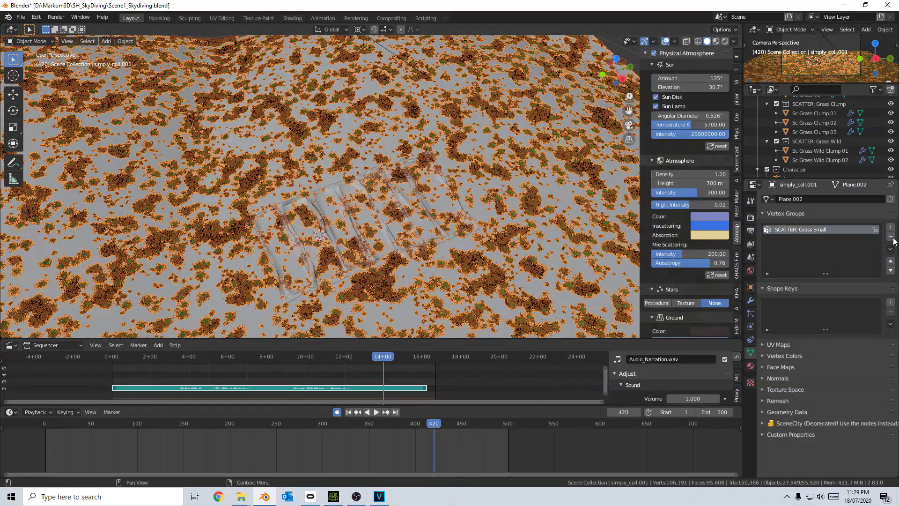
click(751, 315)
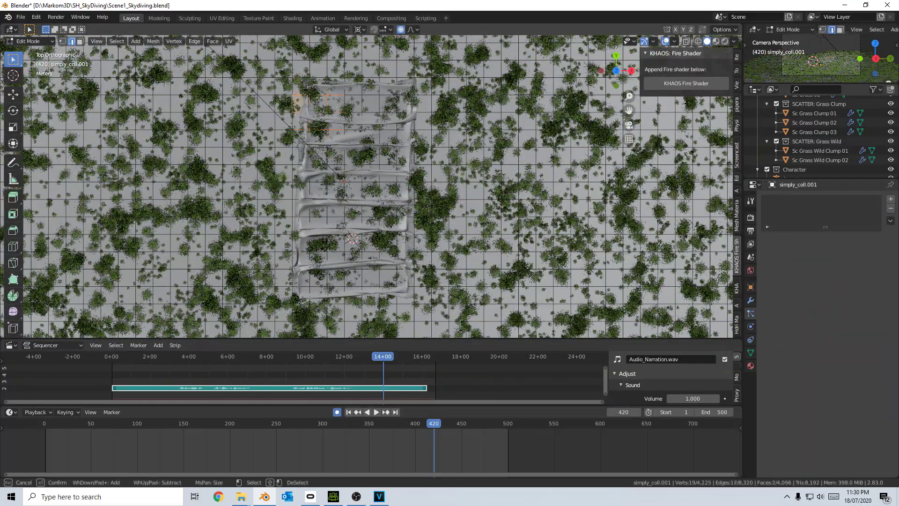
- Circle-select the ground faces under the parachute and hide all unselected geometry
drag(318, 110, 310, 267)
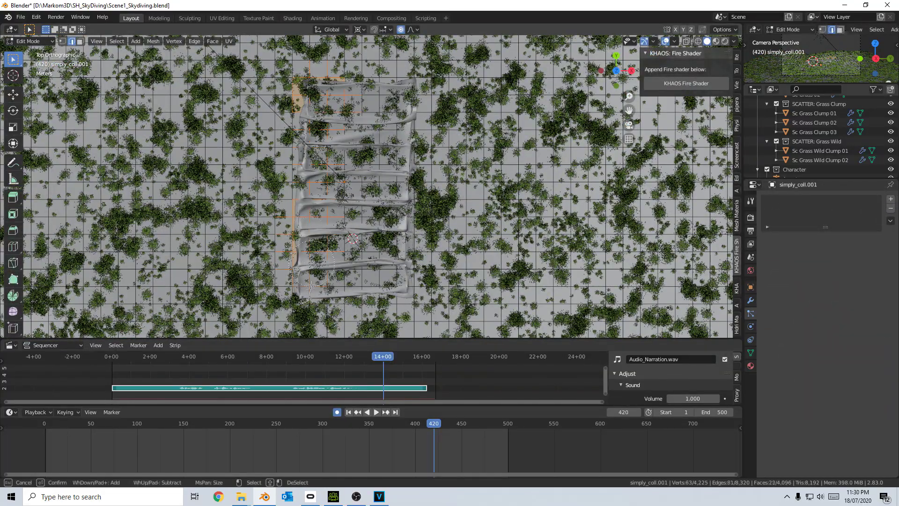
click(109, 63)
key(Escape)
scroll(225, 125, down, 3)
key(Escape)
scroll(367, 116, up, 3)
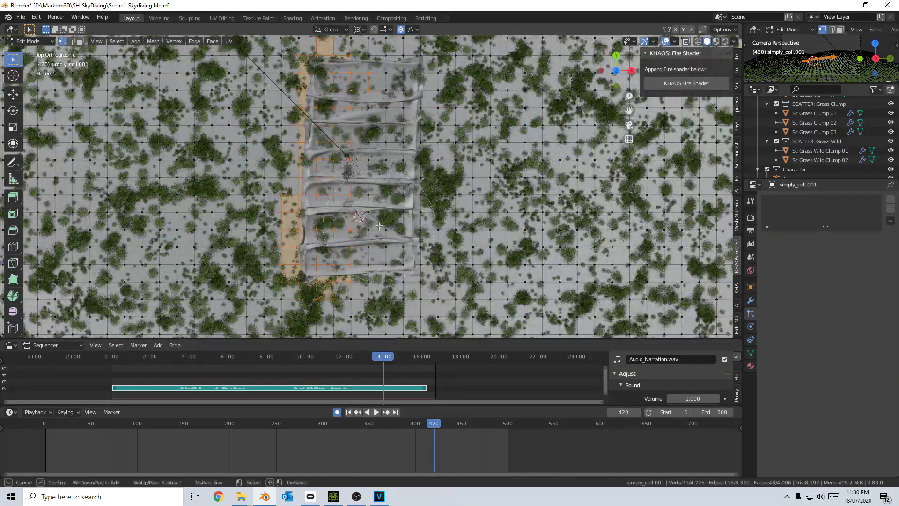
key(Escape)
key(shift+h)
middle_drag(361, 238, 421, 220)
scroll(448, 208, up, 3)
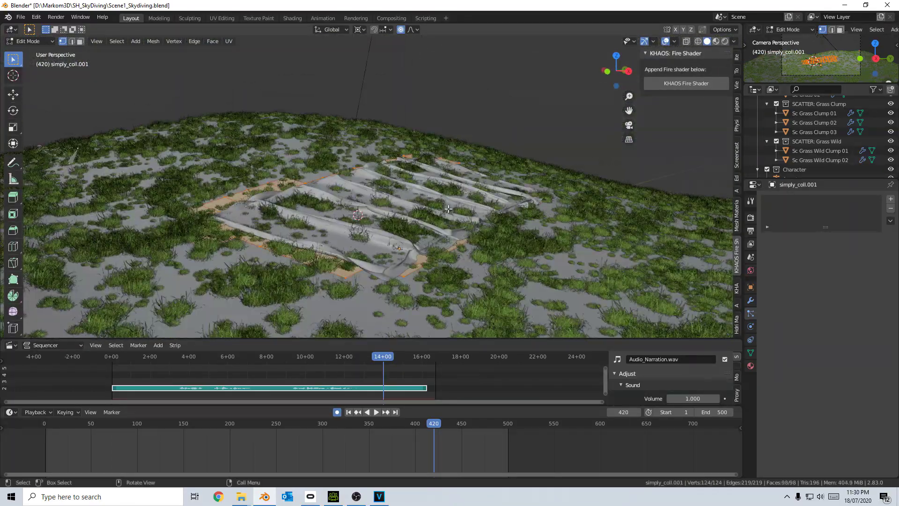
- Delete the selected faces, edge-slide the border, and review the patch's collision physics
click(423, 340)
middle_drag(422, 341, 503, 259)
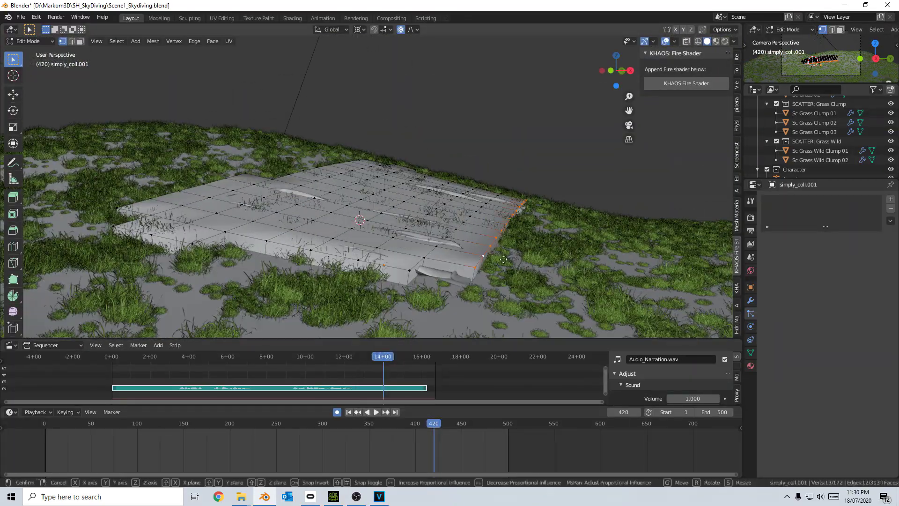
middle_drag(421, 220, 351, 220)
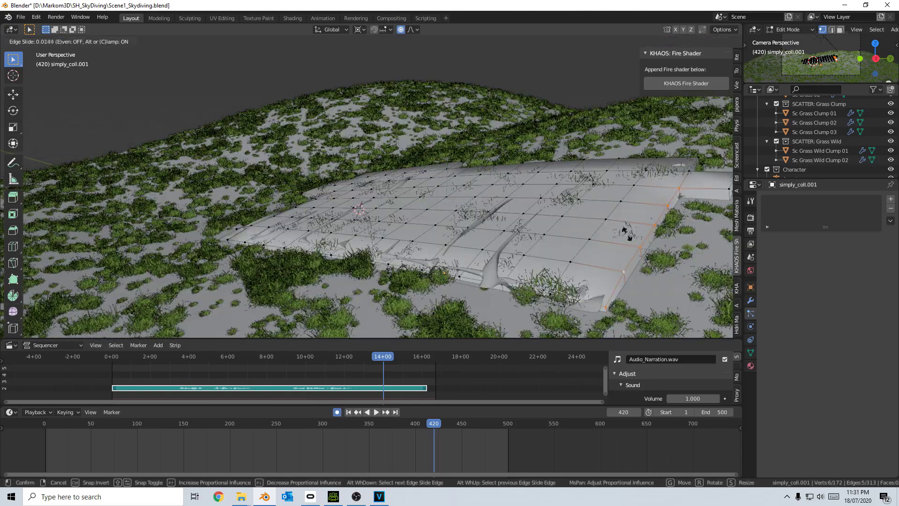
key(Tab)
click(737, 232)
click(751, 327)
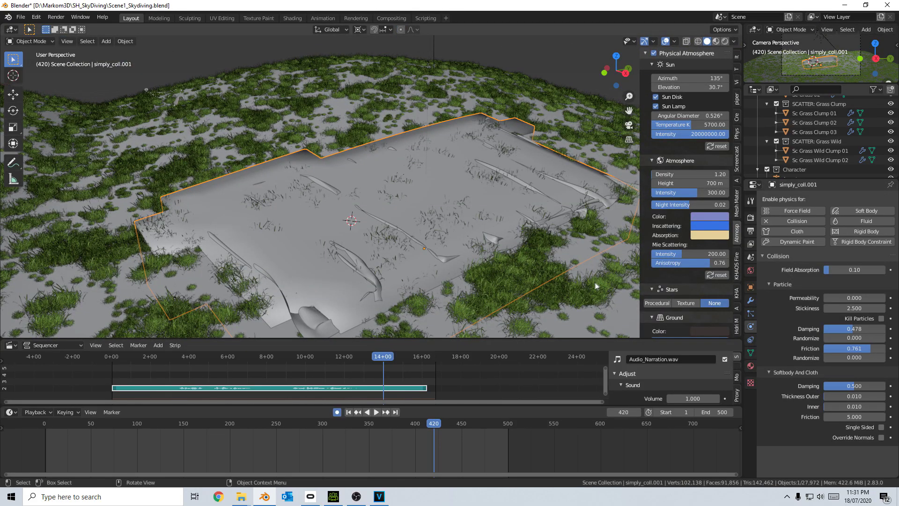
middle_drag(596, 281, 562, 262)
- Leave edit mode on the patch and run Toggle Window Fullscreen from the 'fullscreen' search
key(Tab)
key(Tab)
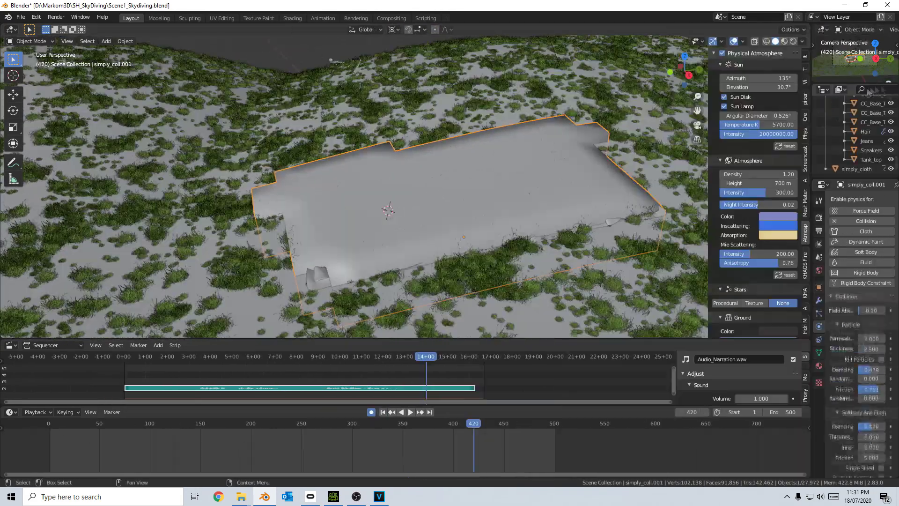
key(F3)
text(fullscreen)
key(Return)
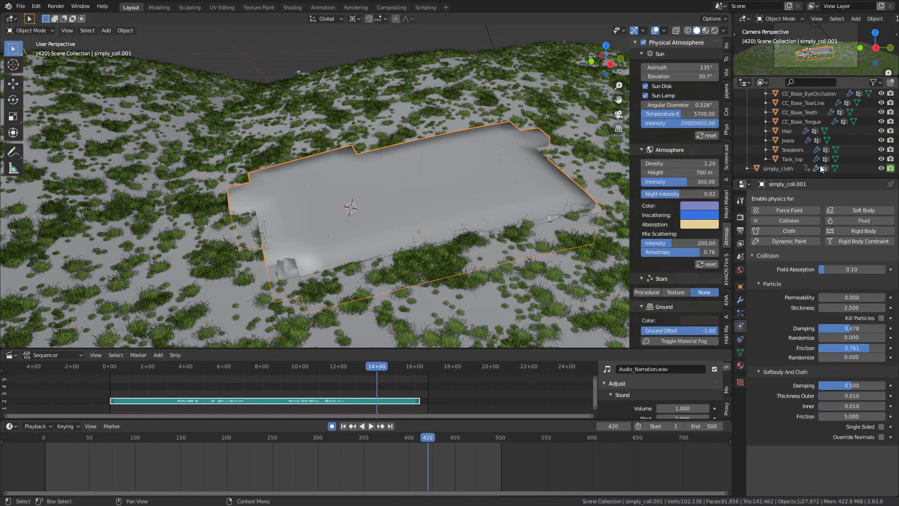